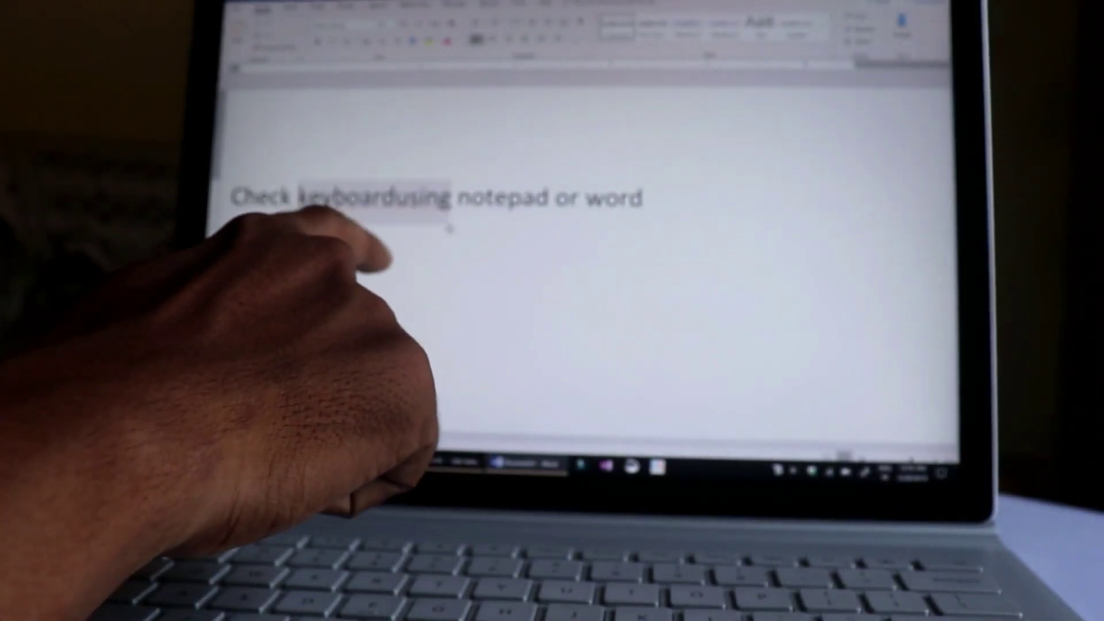
Correct the misspelled "keyboardusing" to "keyboard using" using Word's spelling suggestion
right_click(371, 214)
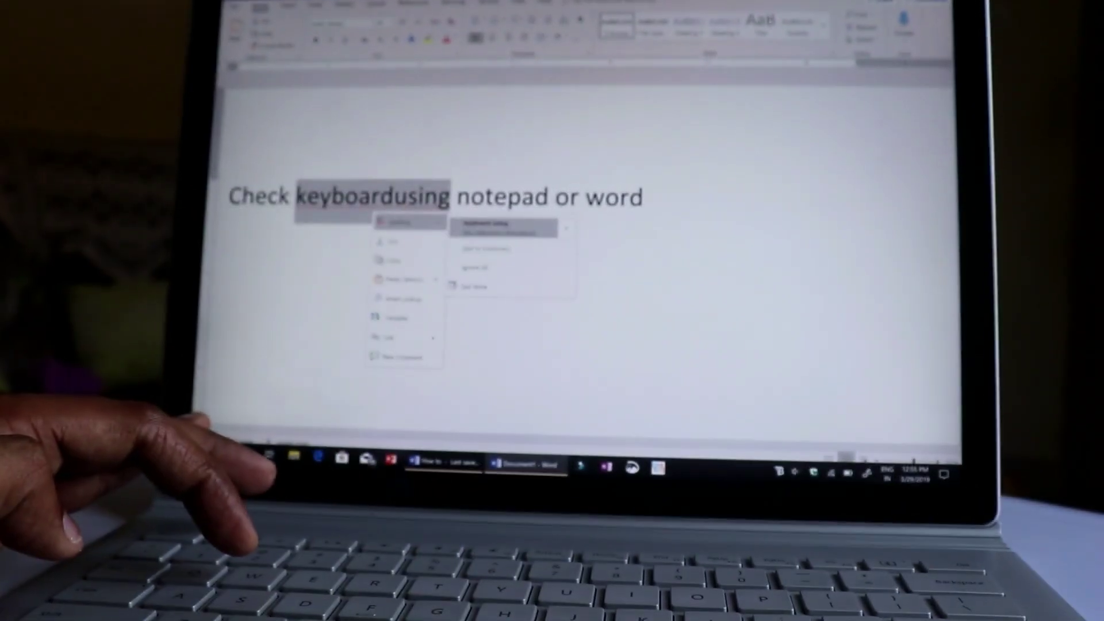
left_click(516, 224)
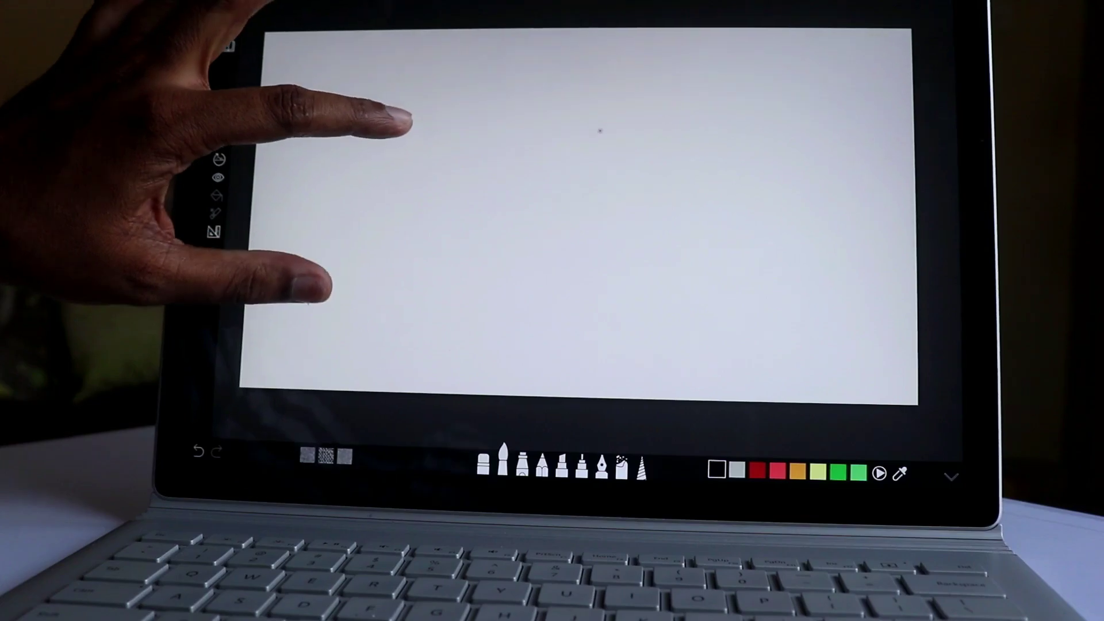
Switch the pen to red and draw zigzag, looping and edge test strokes across the canvas
scroll(368, 208, "up", 3)
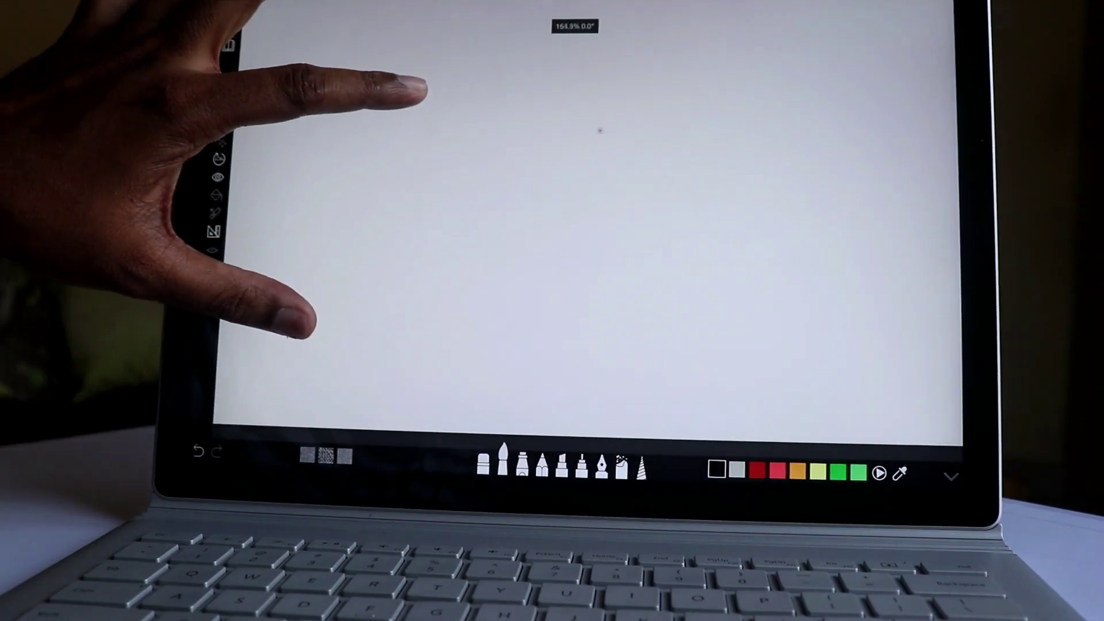
left_click(503, 466)
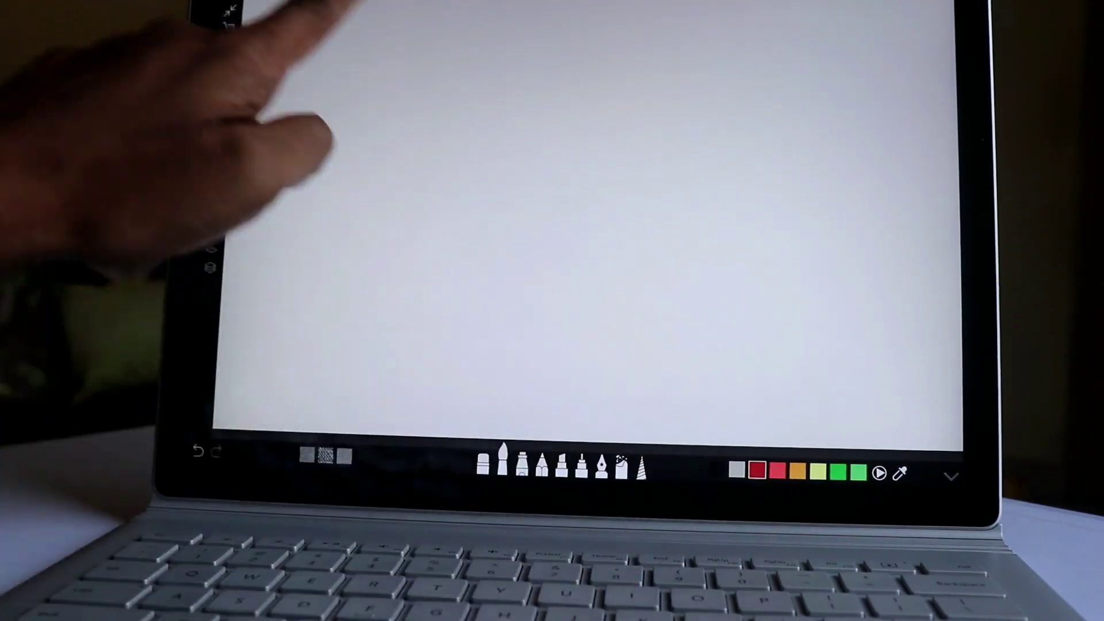
mouse_move(322, 26)
left_mouse_down()
mouse_move(371, 15)
mouse_move(914, 23)
mouse_move(957, 414)
mouse_move(579, 354)
mouse_move(247, 213)
mouse_move(299, 149)
mouse_move(370, 320)
mouse_move(813, 104)
mouse_move(851, 358)
left_mouse_up()
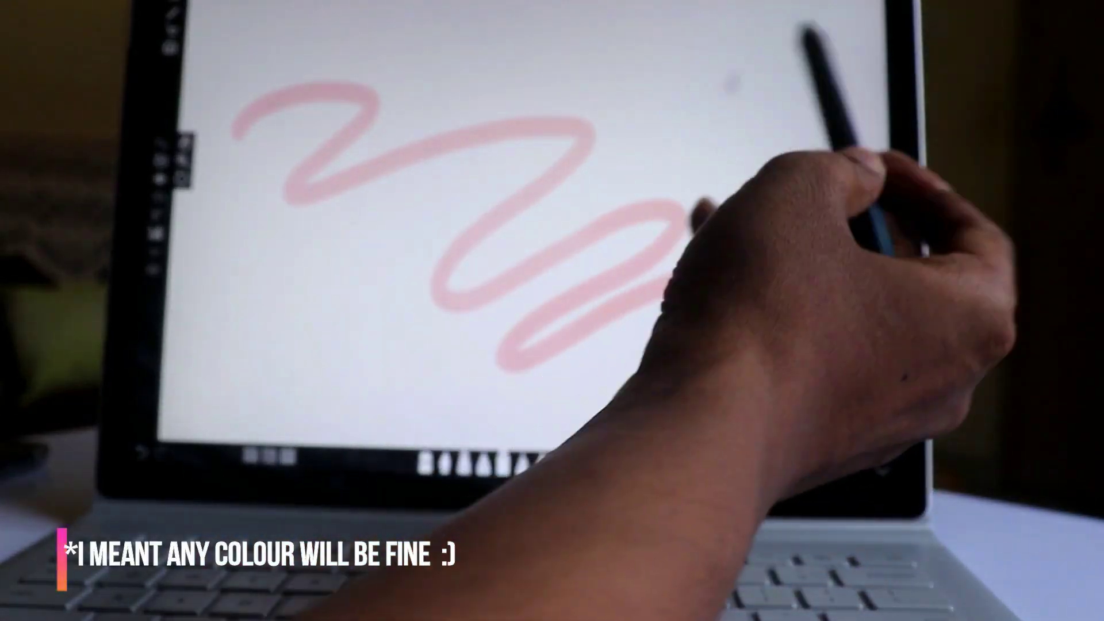
left_click_drag(656, 26, 840, 34)
left_click_drag(794, 256, 593, 132)
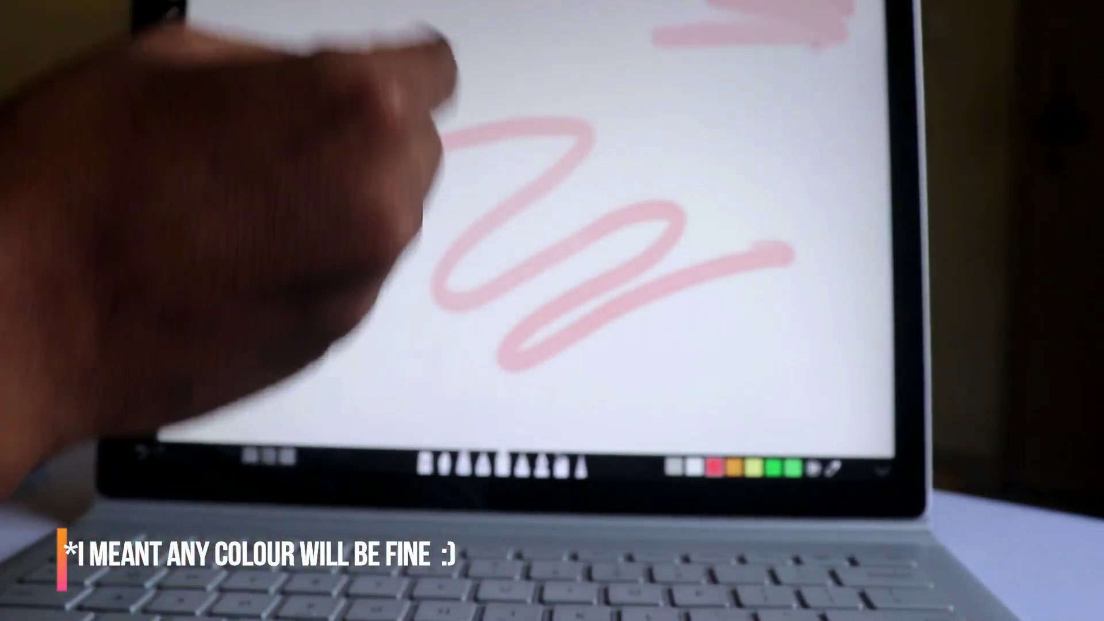
left_click_drag(610, 201, 371, 239)
left_click_drag(604, 4, 195, 5)
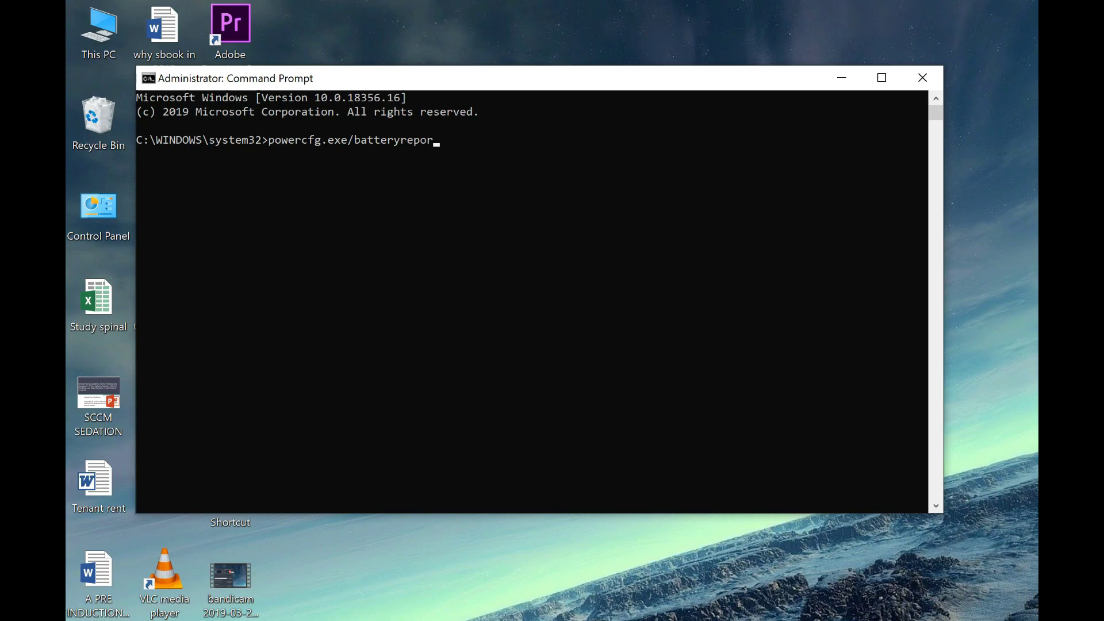
Run powercfg.exe/batteryreport to save battery-report.html in C:\WINDOWS\system32
key("Return")
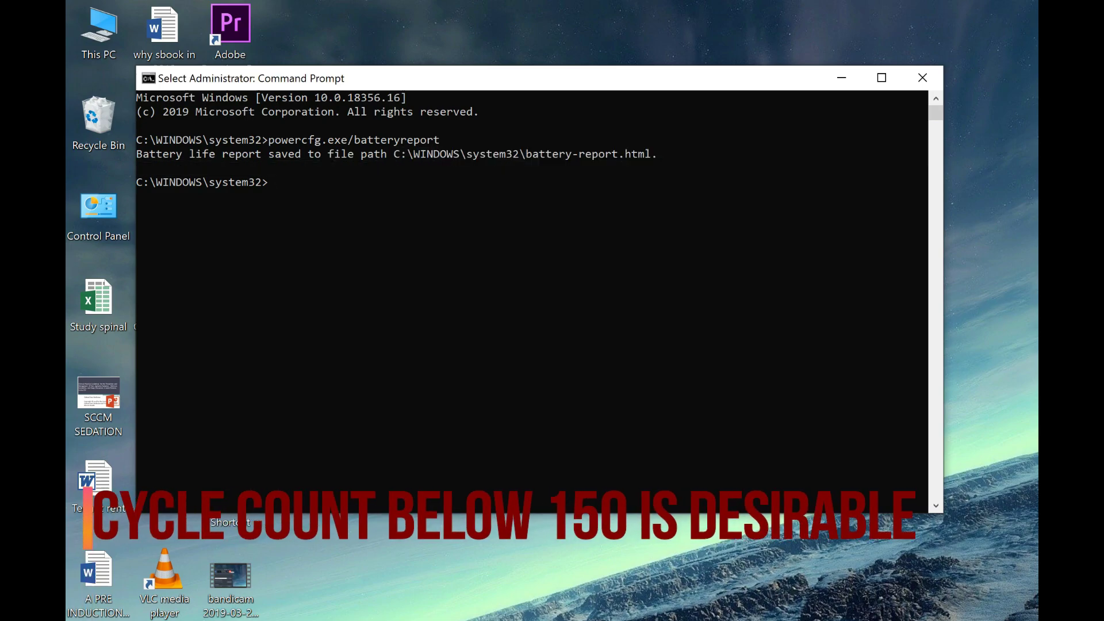
Minimize Command Prompt and open battery-report.html from File Explorer in Opera
left_click(842, 77)
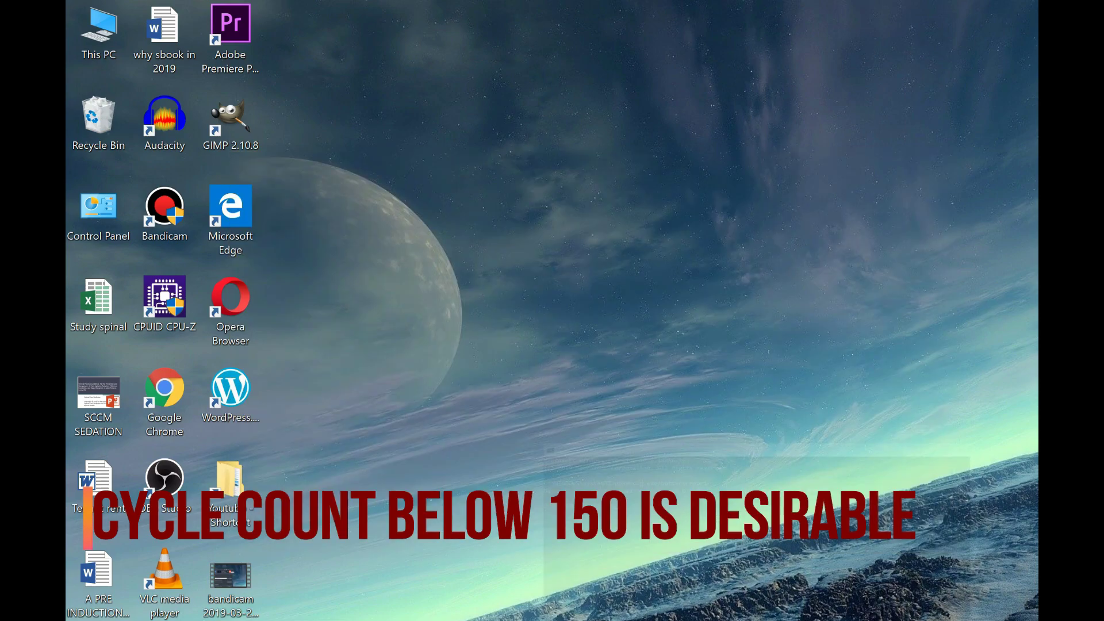
key("super+e")
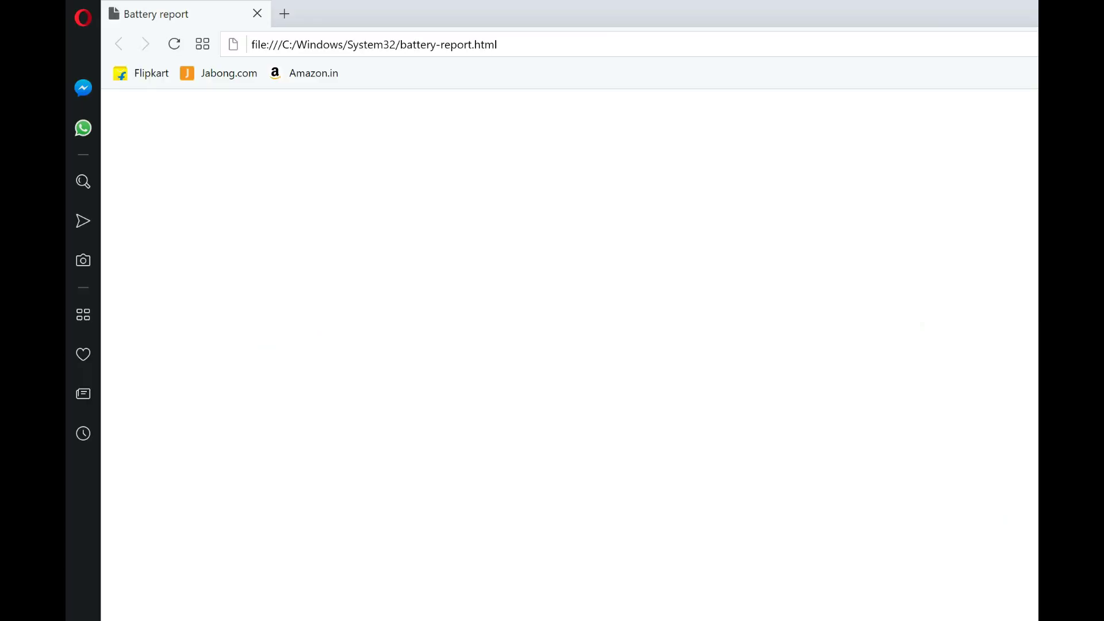
scroll(255, 575, "up", 4)
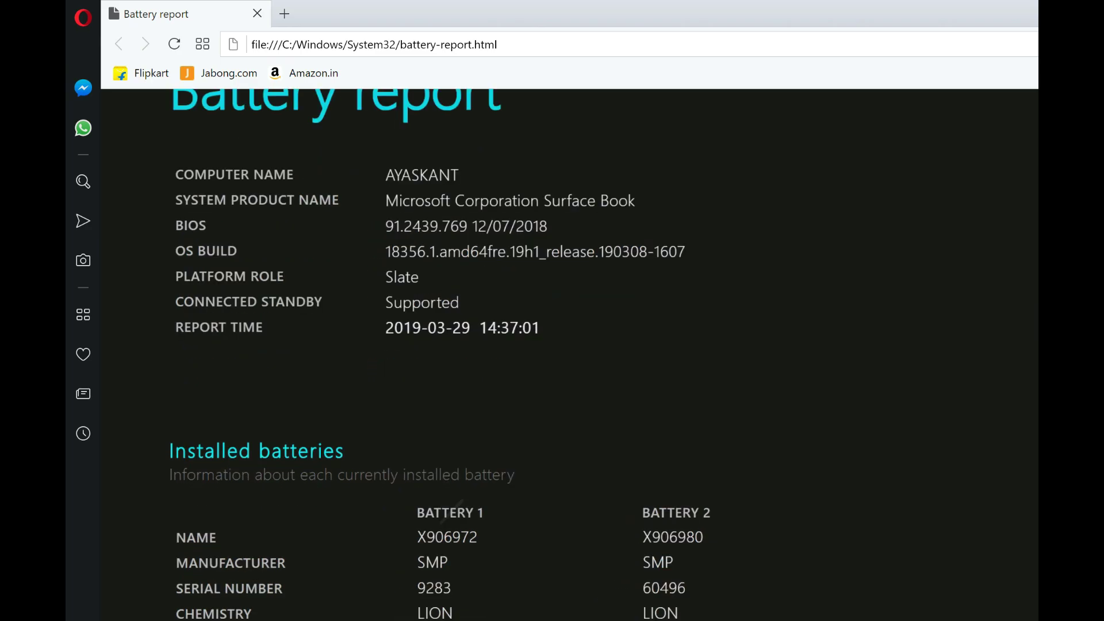
scroll(517, 345, "down", 1)
scroll(552, 356, "down", 3)
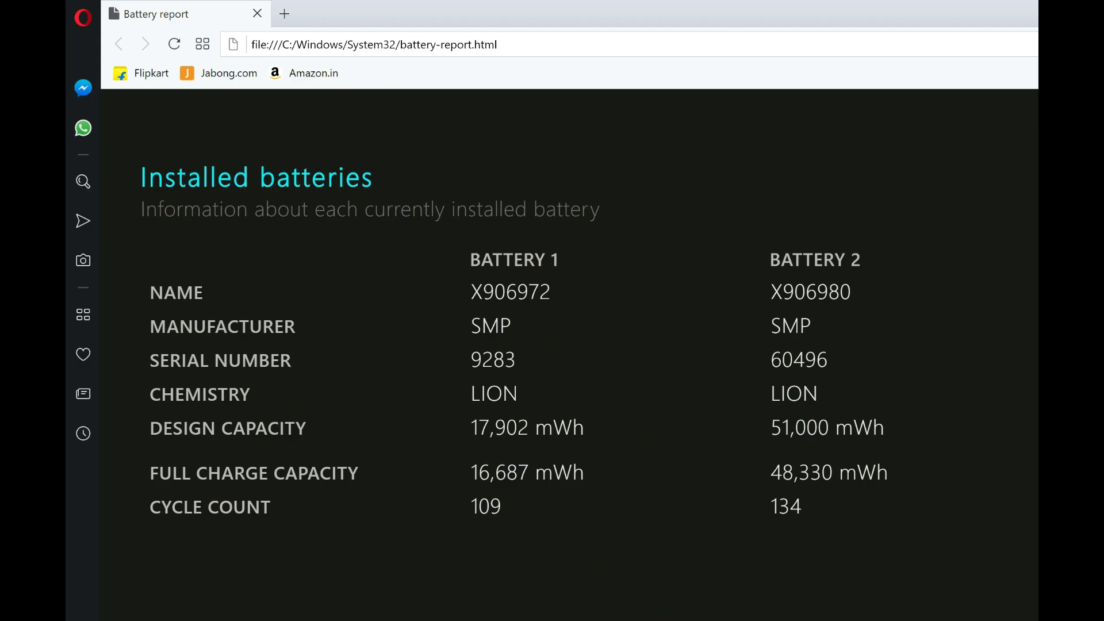
Scroll the report to the installed batteries' capacities, cycle counts 109 and 134, and recent usage
scroll(552, 345, "right", 3)
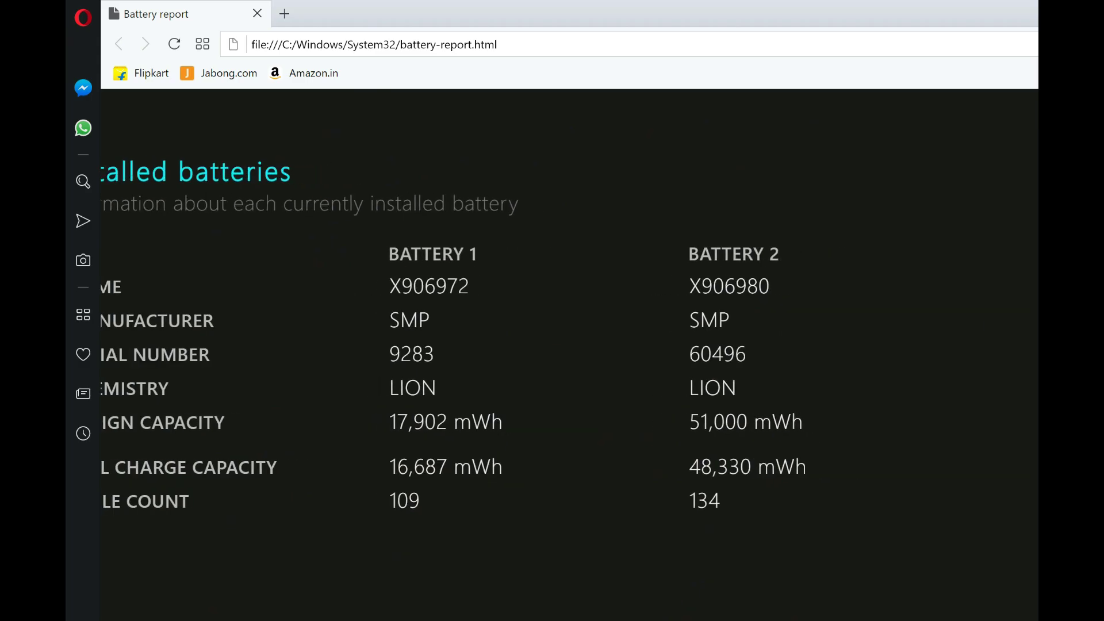
scroll(468, 335, "left", 1)
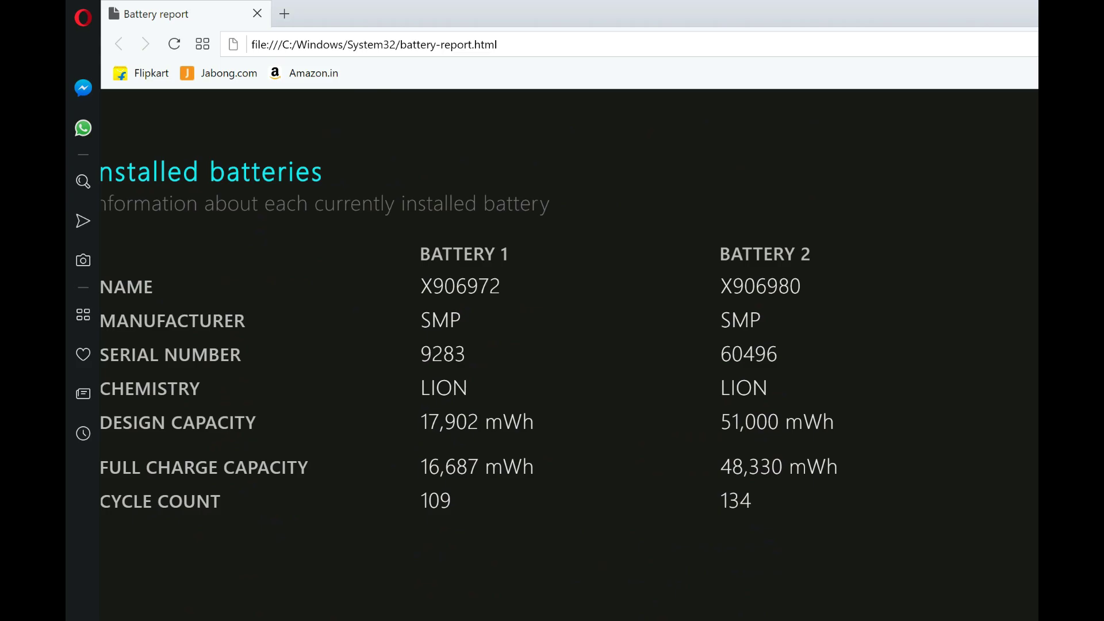
scroll(570, 345, "up", 3)
scroll(569, 345, "down", 3)
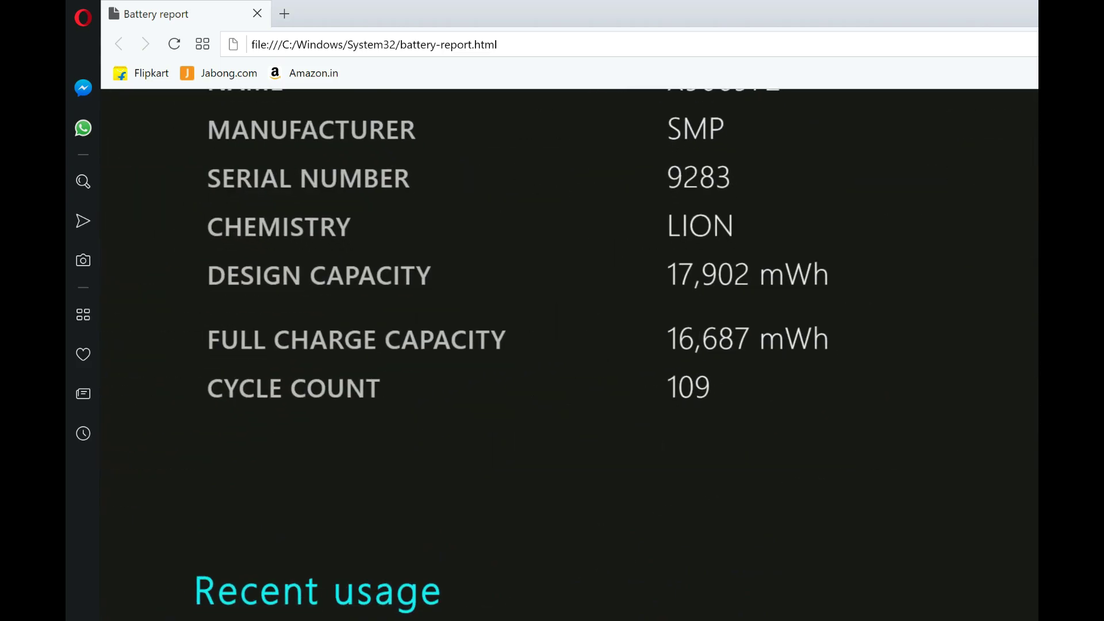
scroll(569, 345, "down", 8)
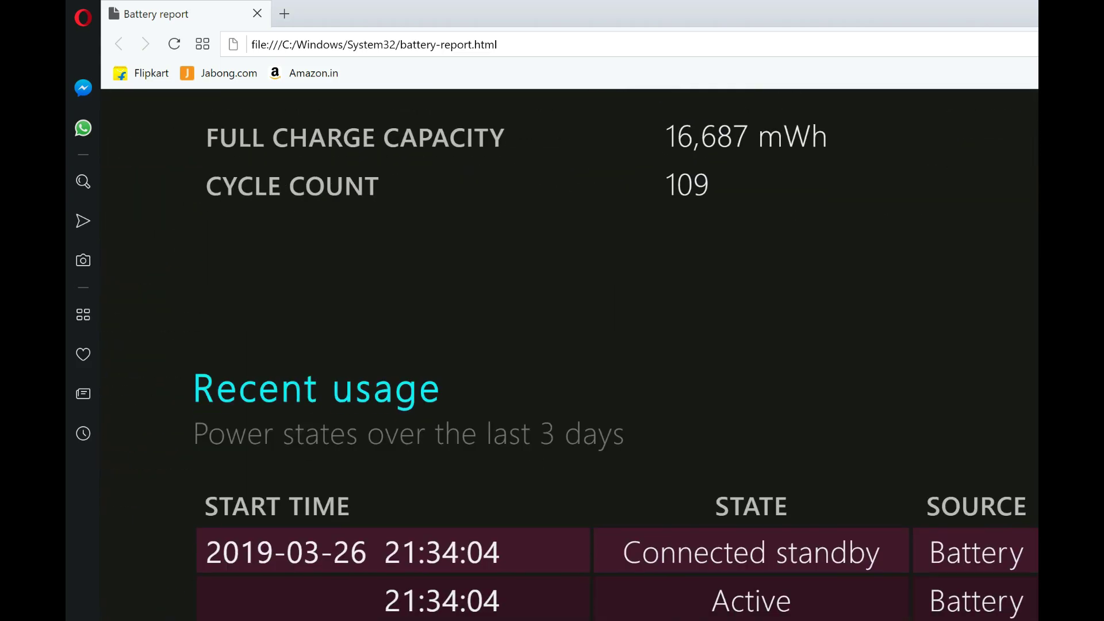
scroll(570, 345, "down", 10)
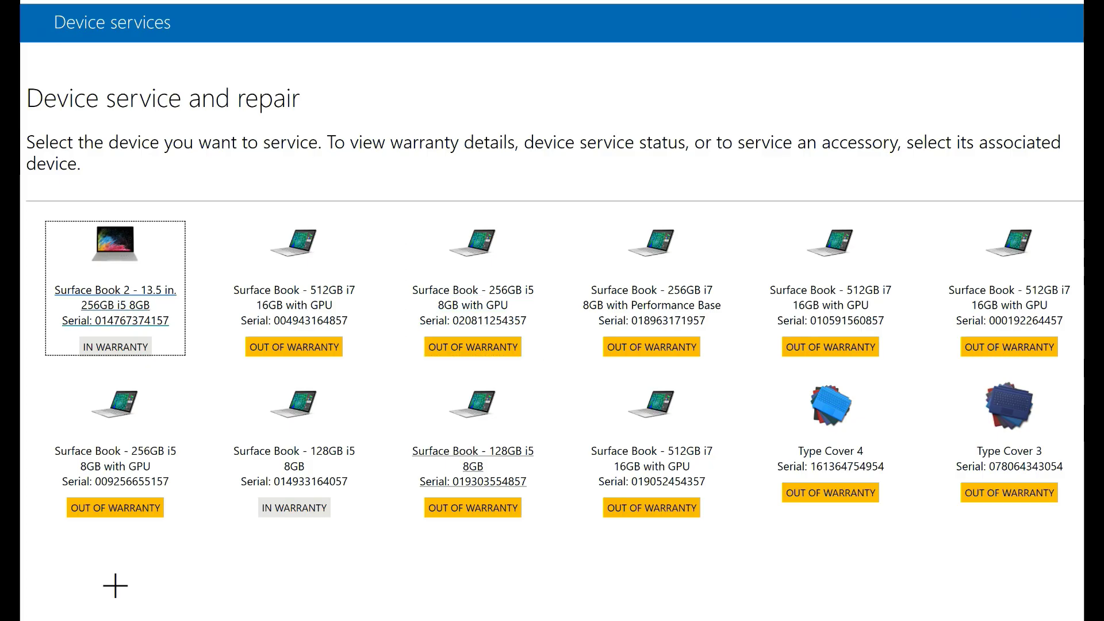
Check the warranty status of a registered device, with the Surface Book 2 shown in warranty
left_click(901, 192)
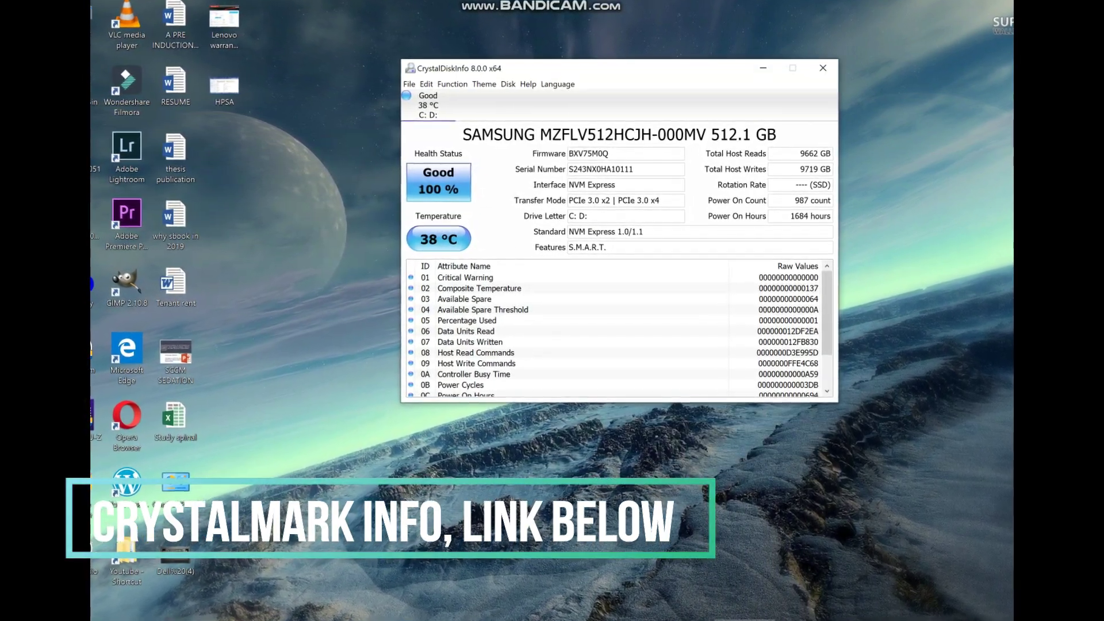
Review the Samsung 512.1 GB SSD's S.M.A.R.T. attributes and close the Health Status Setting
scroll(615, 334, "down", 2)
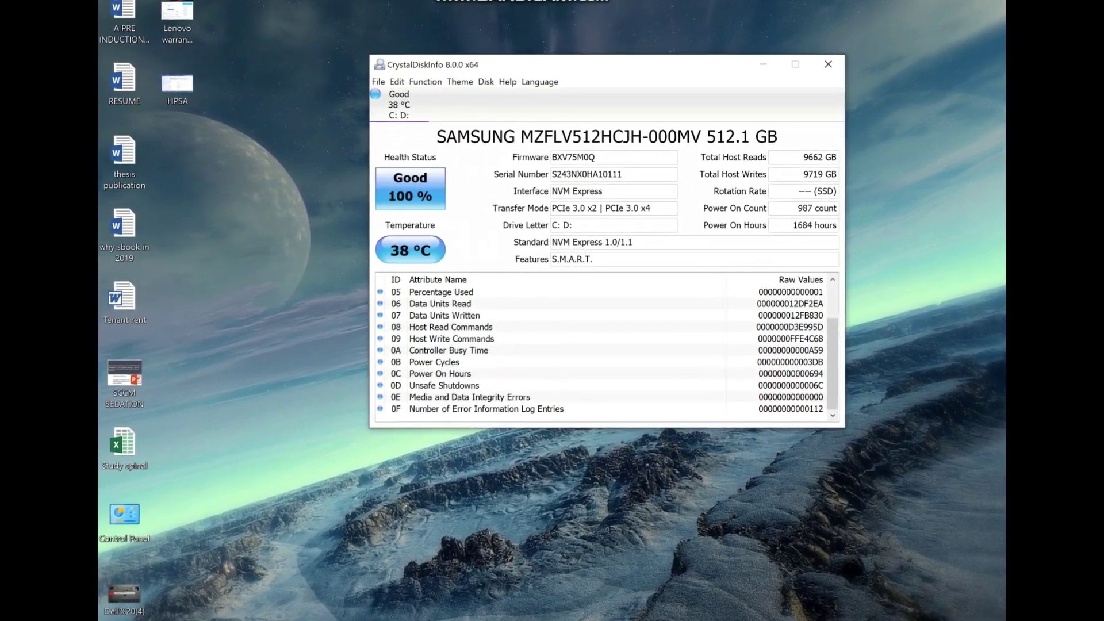
mouse_move(800, 167)
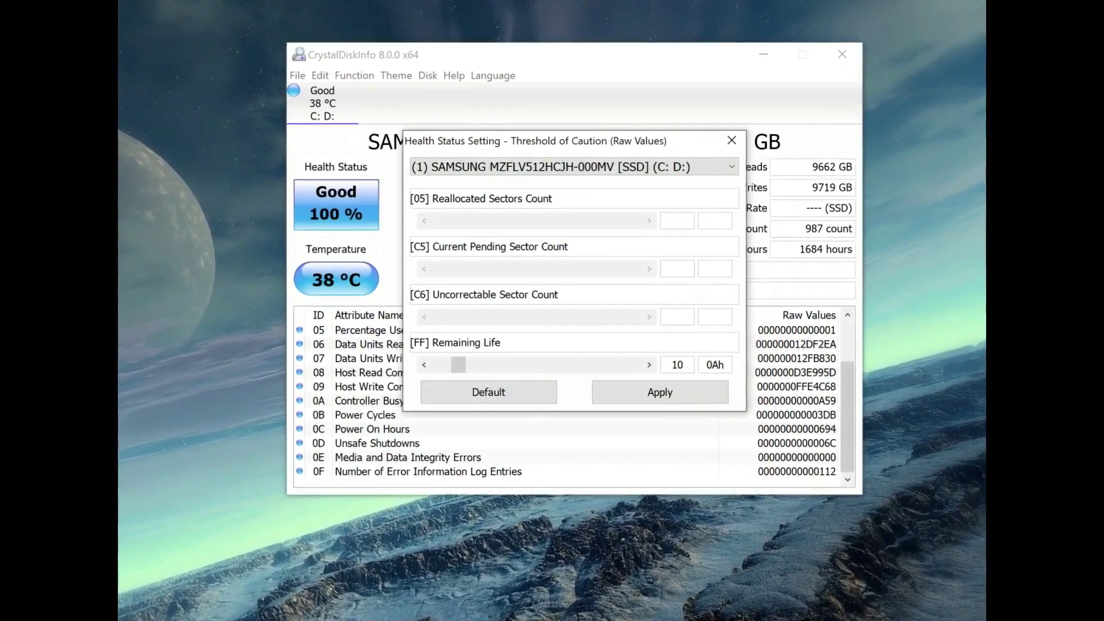
key("Escape")
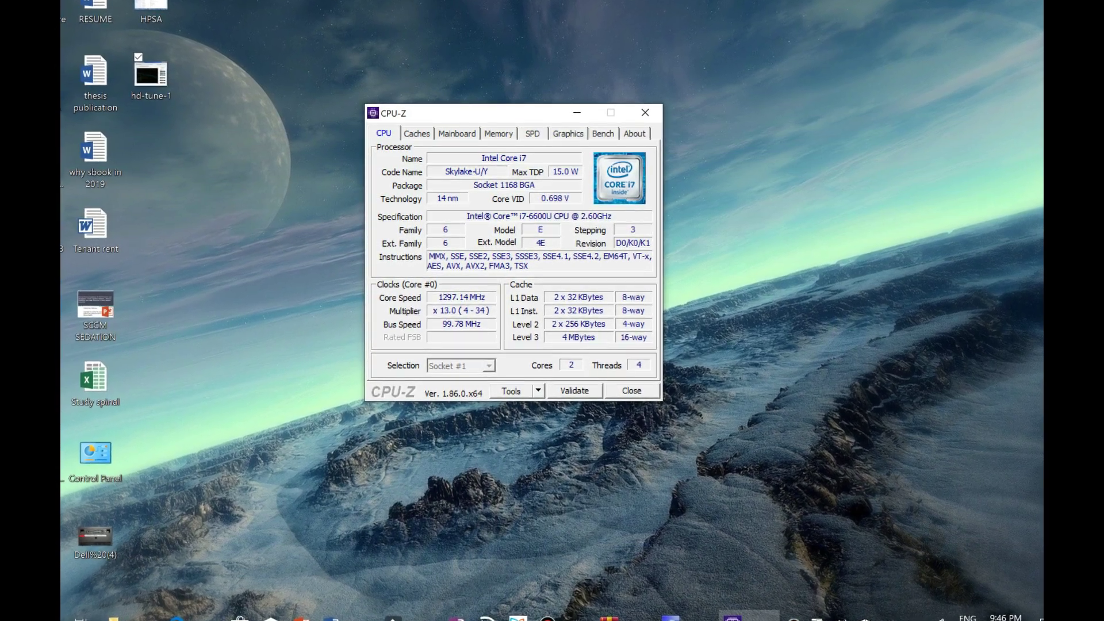
Step through CPU-Z's Caches, Mainboard, Memory and SPD tabs for the i7-6600U and 16 GB DDR3
key("ctrl+Tab")
key("ctrl+Tab")
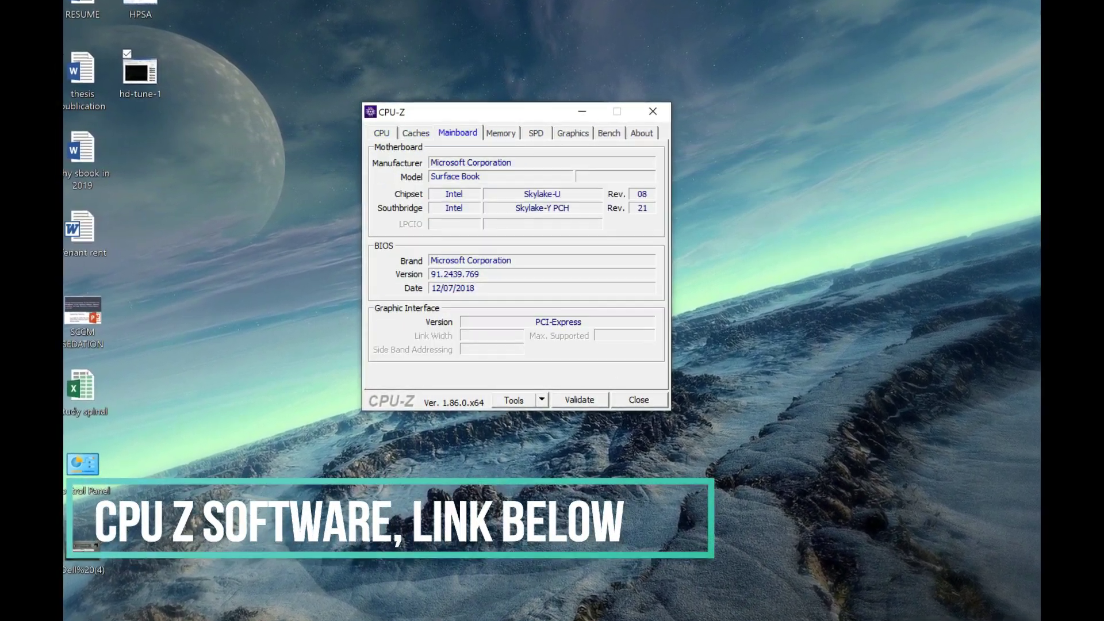
key("ctrl+Tab")
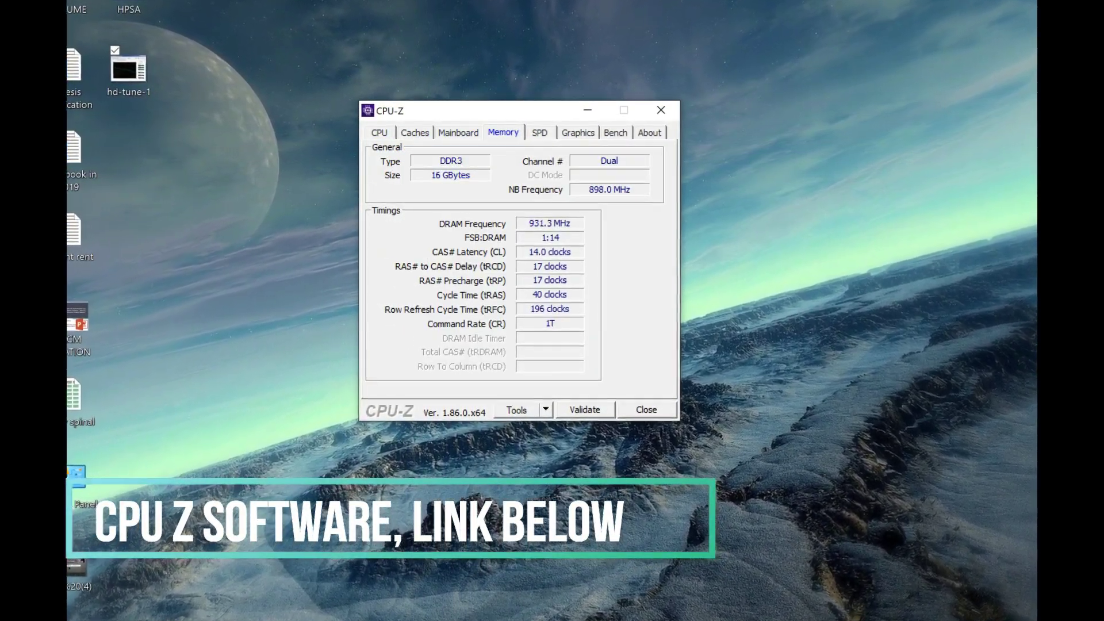
key("ctrl+shift+Tab")
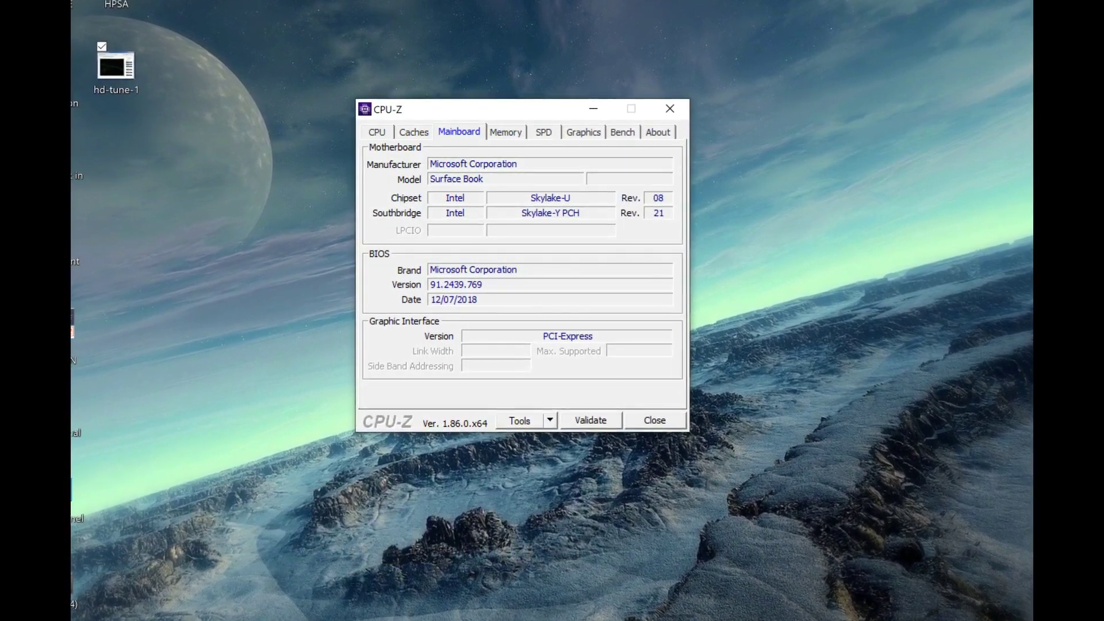
key("ctrl+Tab")
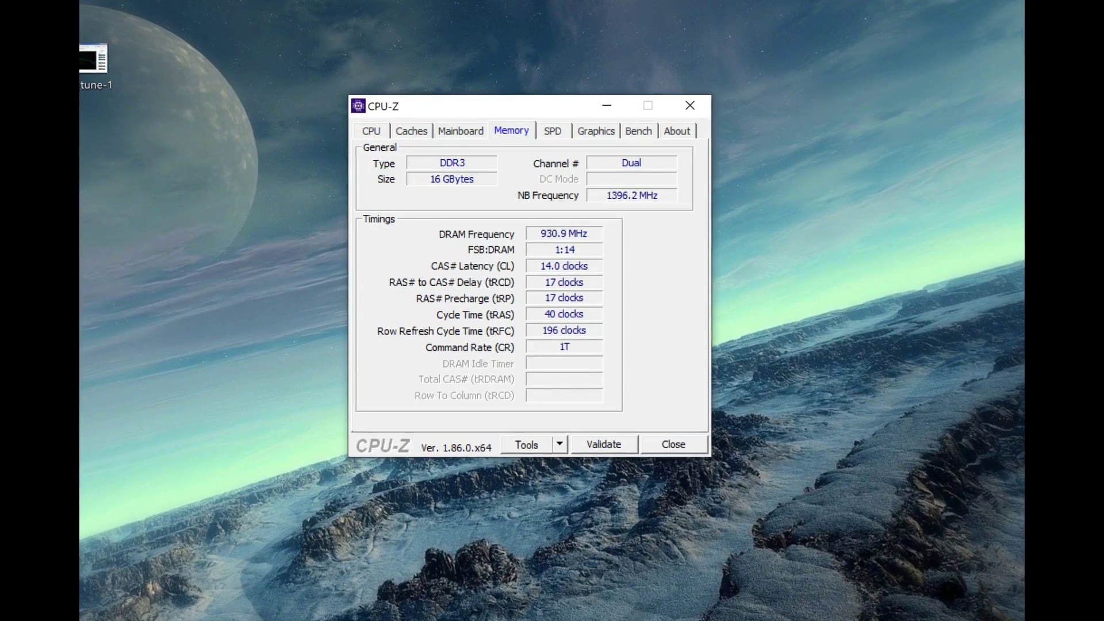
key("ctrl+Tab")
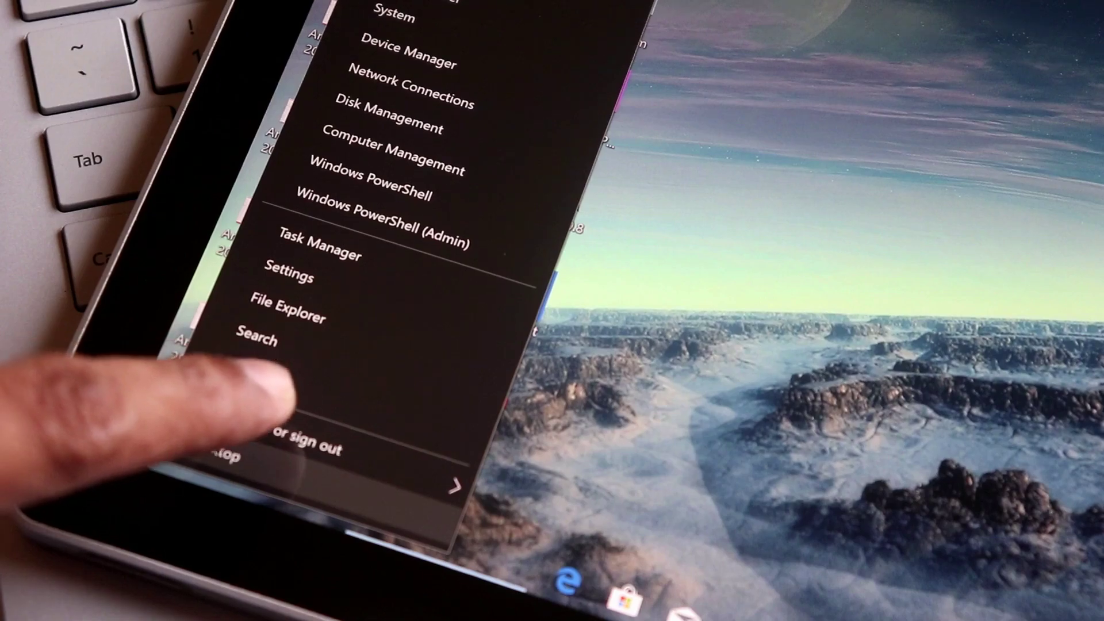
Open the Shut down or sign out options, then use the detach key to get "Ready to Detach"
left_click(379, 454)
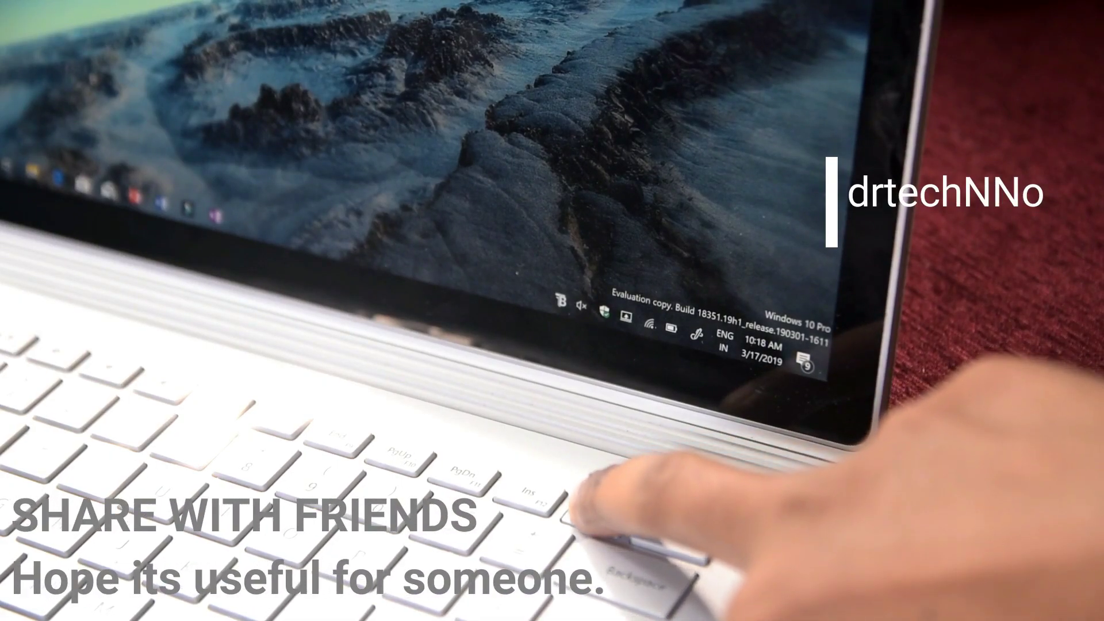
key("XF86Eject")
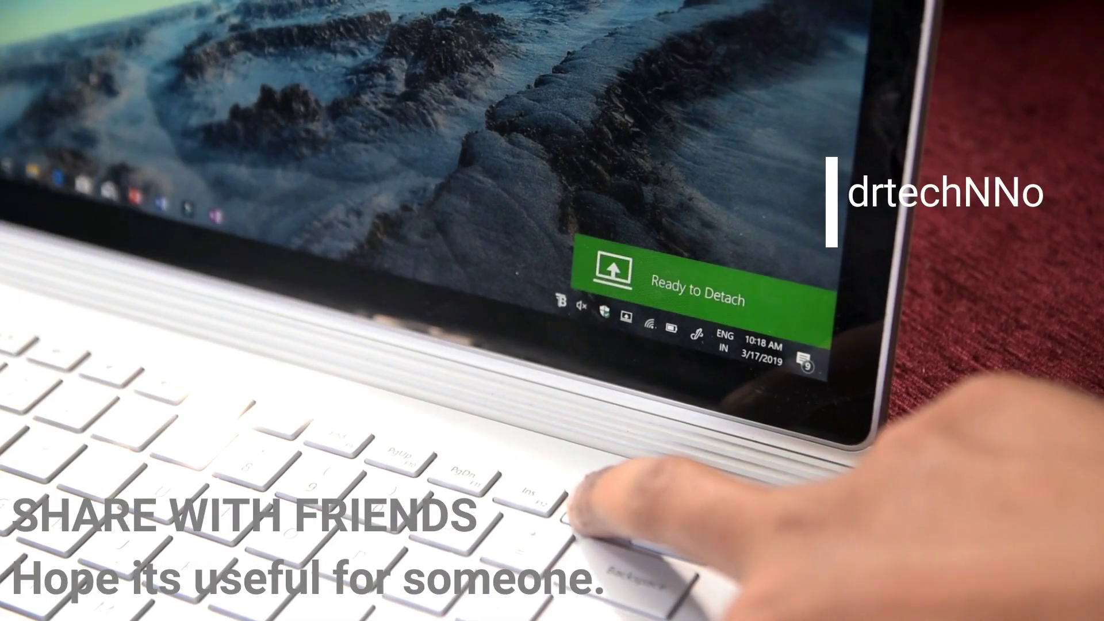